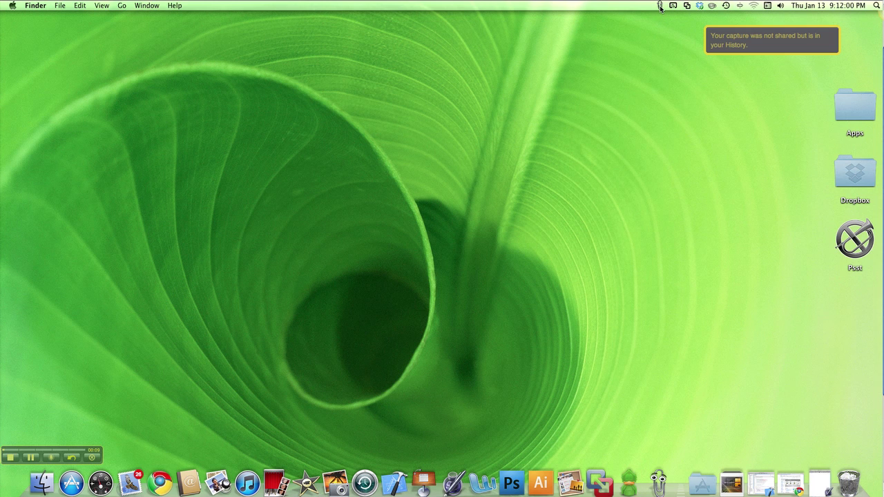
Step: Bring Clippy to the front and review its settings (15 clippings, 50-character titles), then close them
{"action": "left_click", "coordinate": [658, 483]}
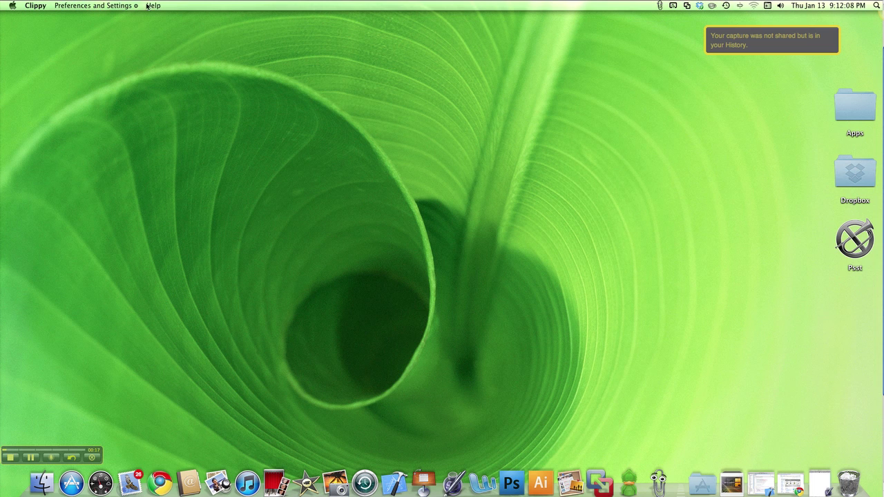
{"action": "left_click", "coordinate": [99, 6]}
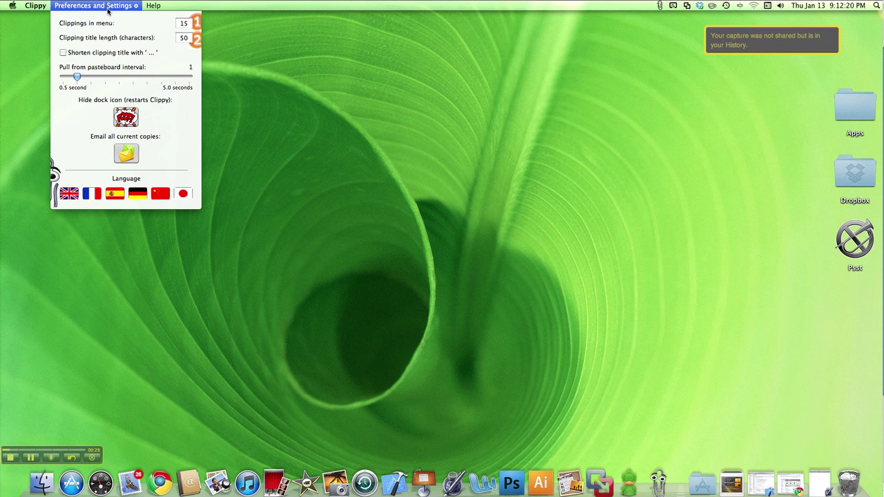
{"action": "left_click", "coordinate": [339, 46]}
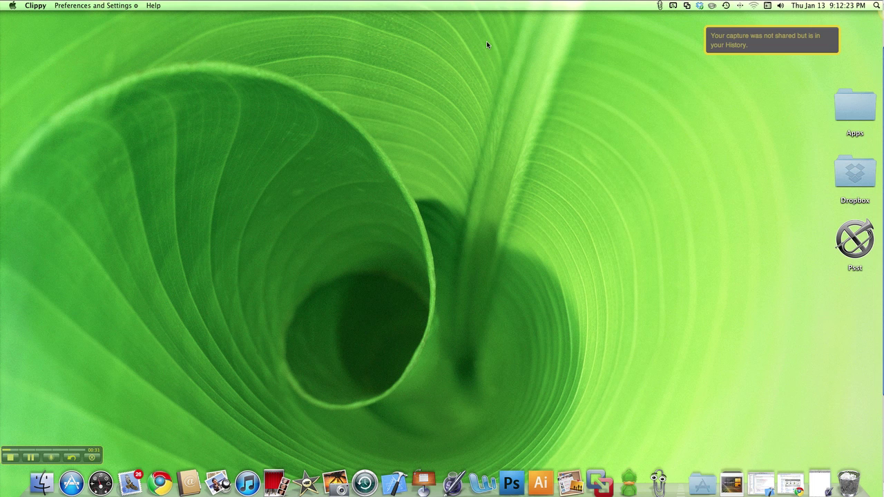
Step: Glance over the collected clippings list, then reopen Clippy's Preferences and Settings panel
{"action": "left_click", "coordinate": [659, 6]}
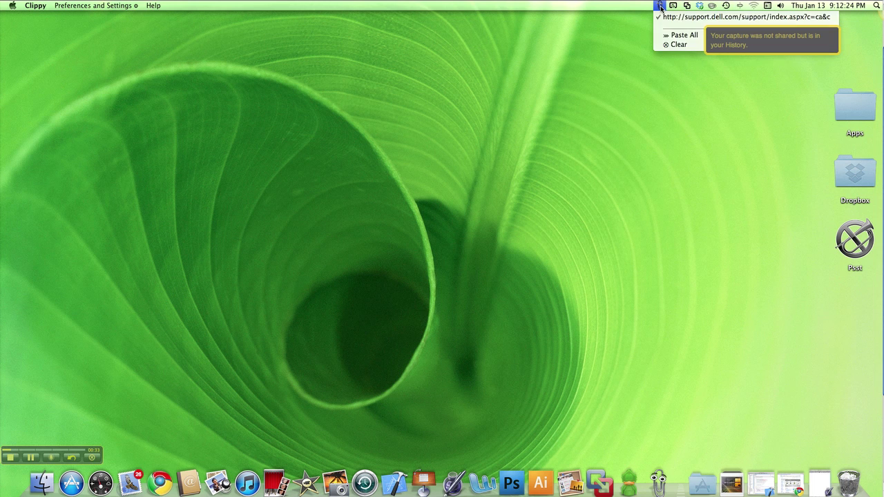
{"action": "left_click", "coordinate": [660, 8]}
{"action": "left_click", "coordinate": [101, 7]}
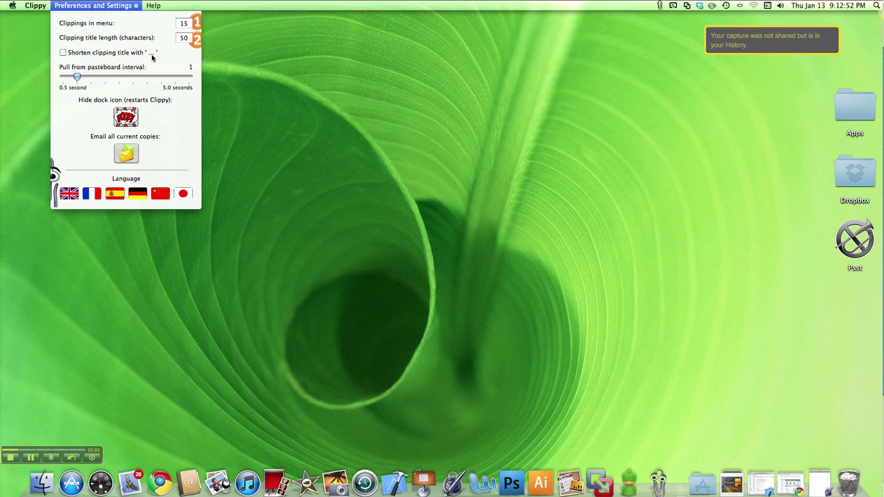
Step: Drag Clippy's 'Pull from pasteboard interval' slider to its minimum of 0.5 seconds
{"action": "left_click", "coordinate": [370, 72]}
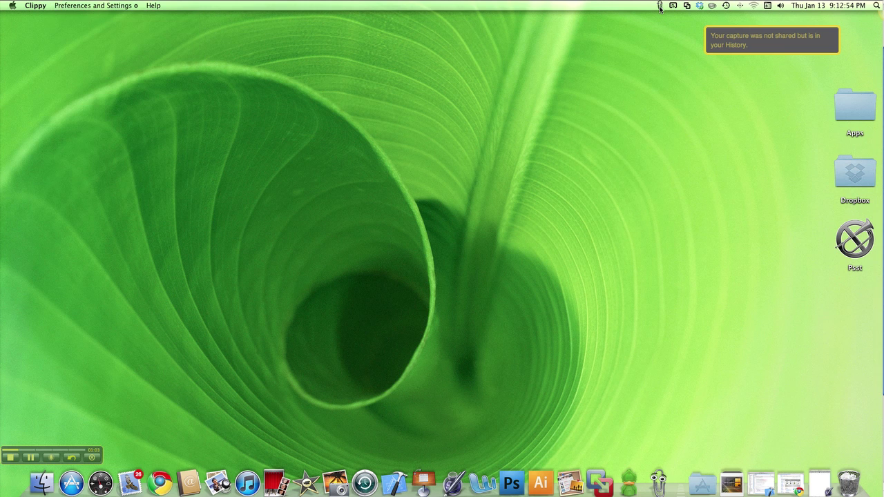
{"action": "left_click", "coordinate": [100, 6]}
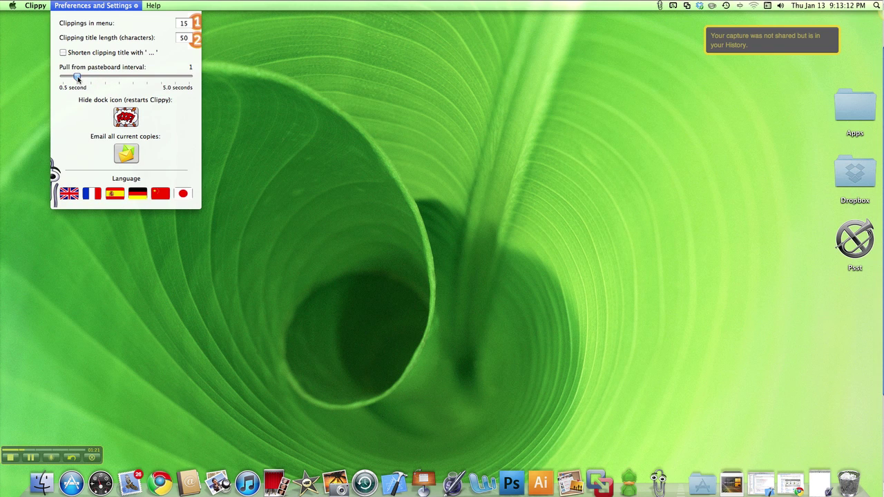
{"action": "left_click_drag", "start_coordinate": [77, 78], "coordinate": [63, 80]}
Step: Hide Clippy's dock icon with the restart option, then restore it via Show Dock Icon
{"action": "left_click", "coordinate": [125, 117]}
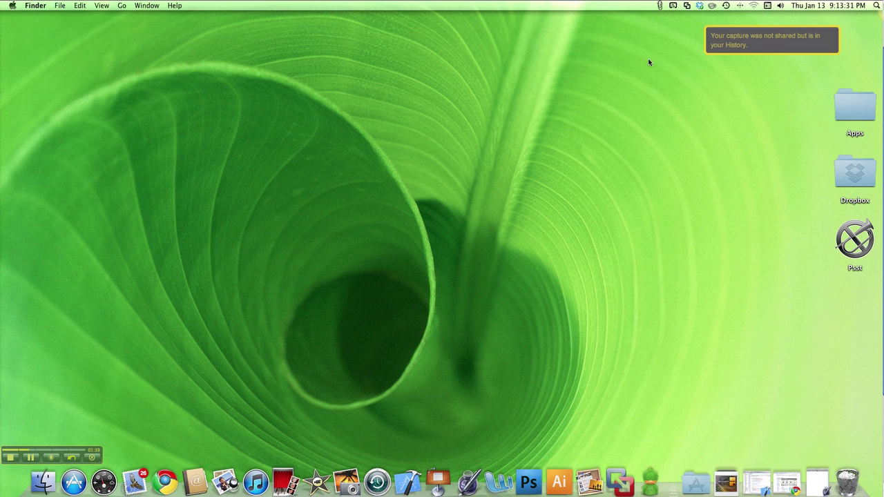
{"action": "left_click", "coordinate": [659, 6]}
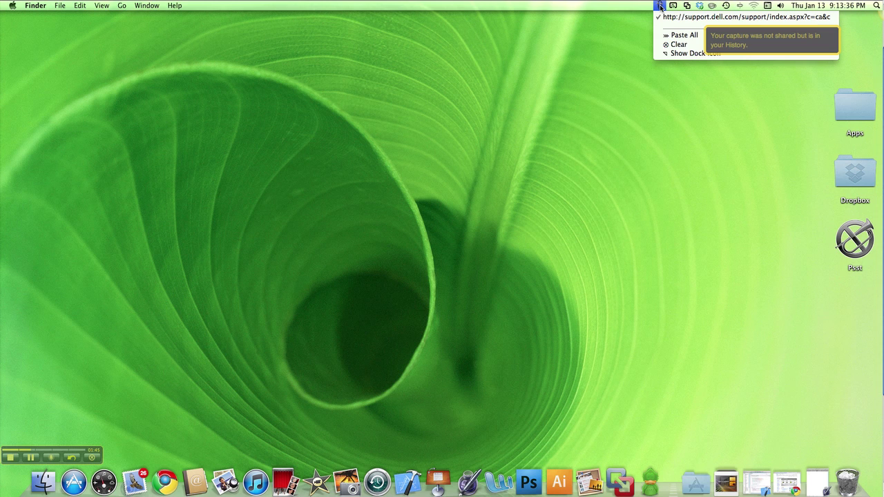
{"action": "left_click", "coordinate": [661, 7]}
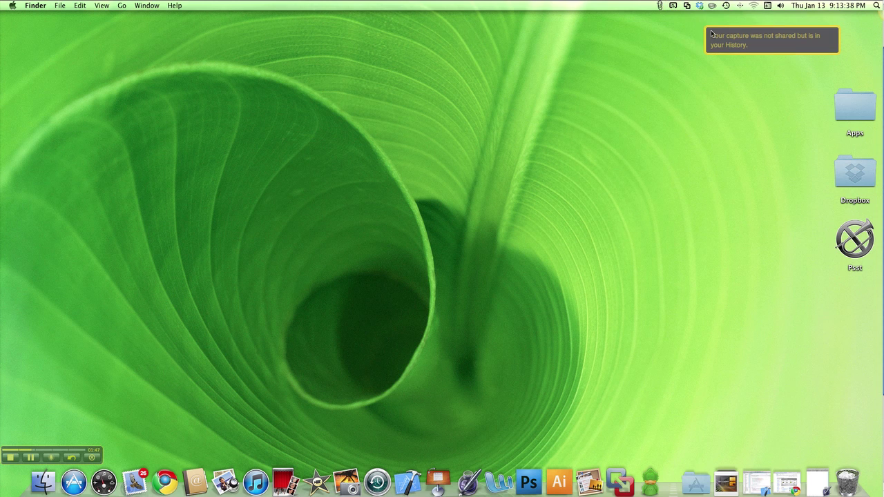
{"action": "left_click", "coordinate": [659, 7]}
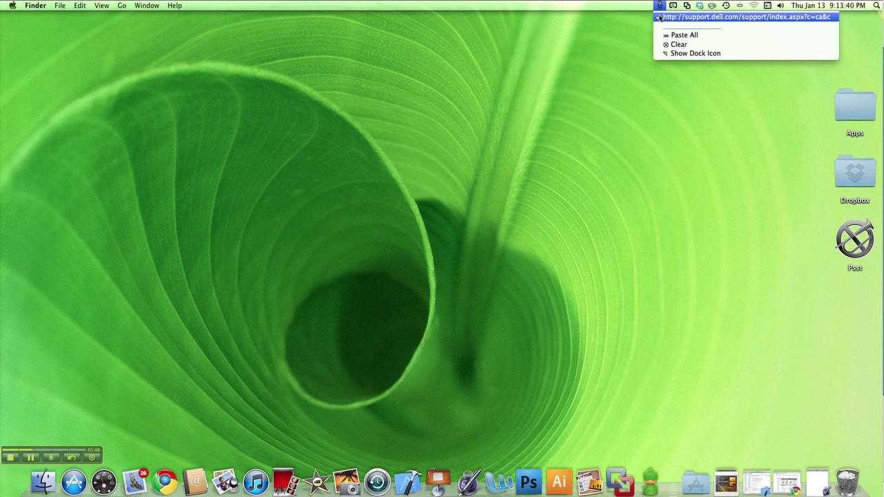
{"action": "left_click", "coordinate": [675, 54]}
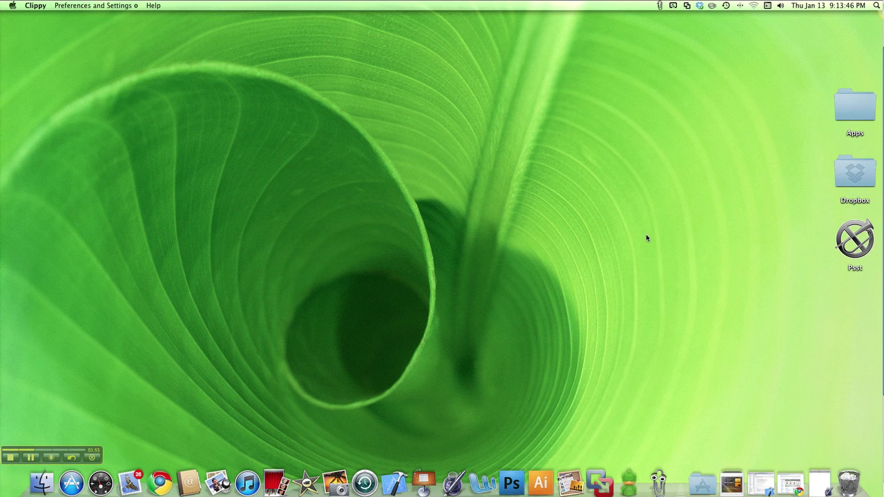
Step: Confirm the clipboard history holds the single copied Dell support URL, rechecking settings in between
{"action": "left_click", "coordinate": [660, 6]}
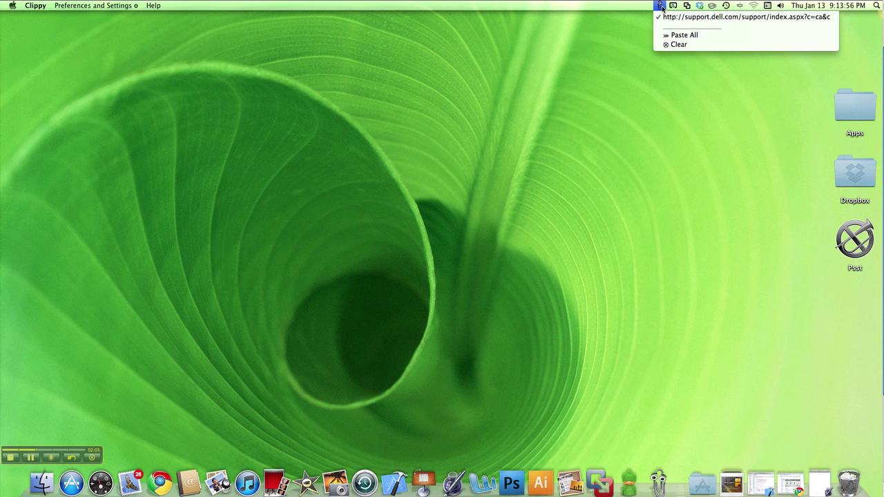
{"action": "left_click", "coordinate": [661, 7]}
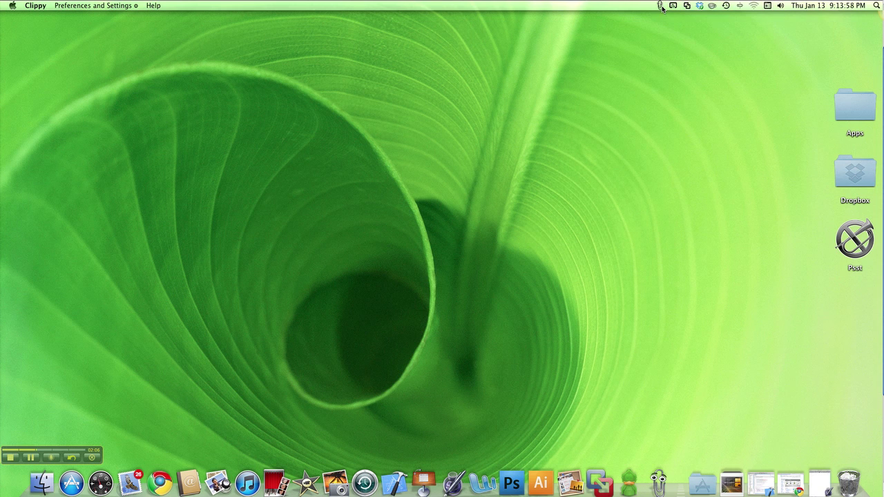
{"action": "left_click", "coordinate": [86, 5]}
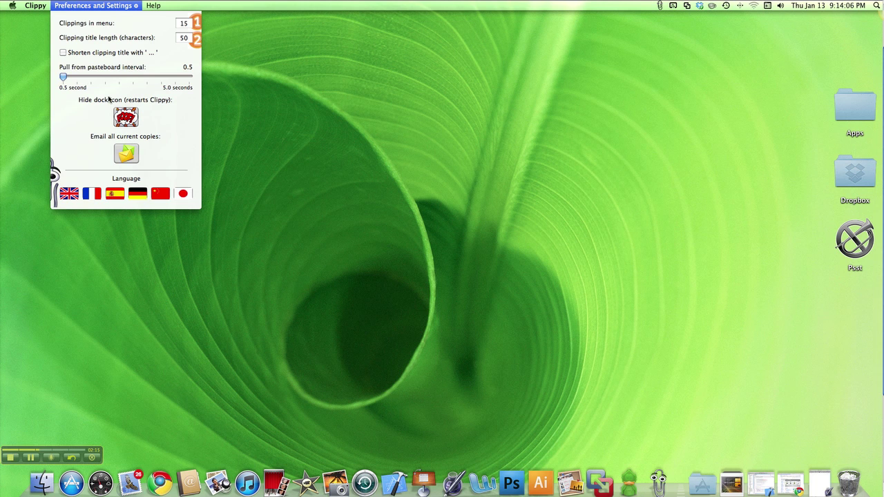
{"action": "left_click", "coordinate": [109, 8]}
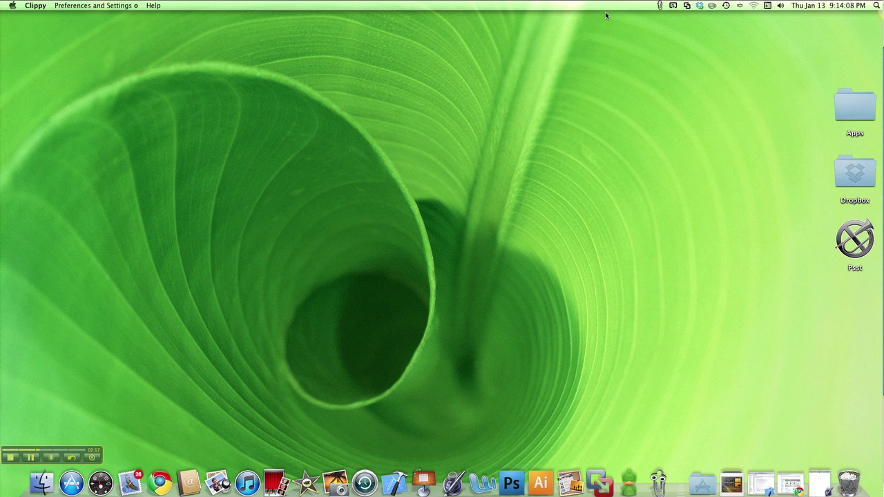
{"action": "left_click", "coordinate": [659, 6]}
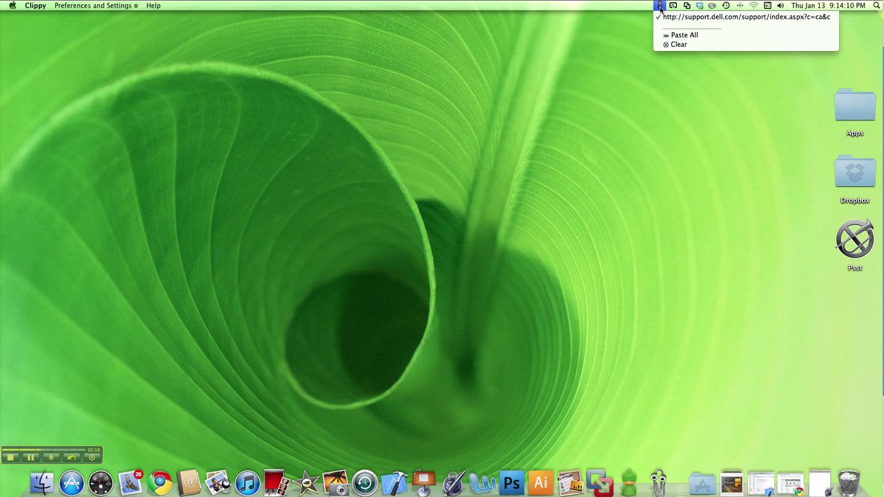
{"action": "left_click", "coordinate": [660, 6]}
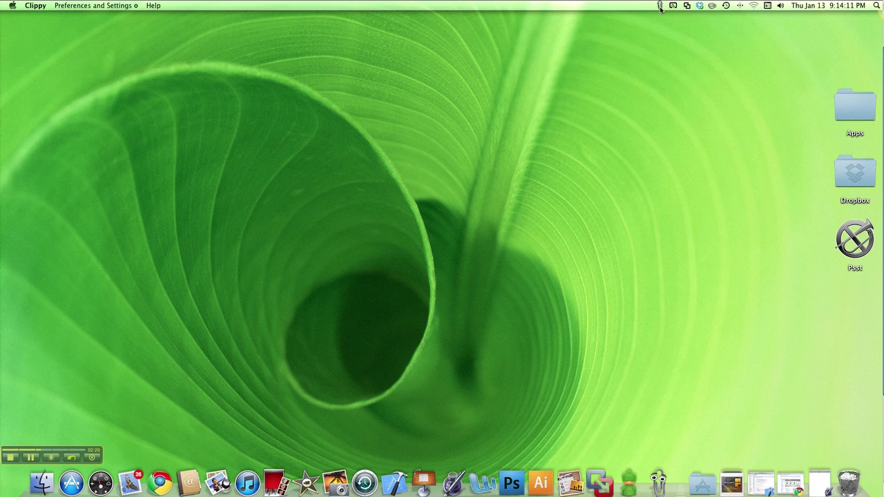
Step: Copy the URLs of the YouTube, unwanted-formatting and Verizon iPhone tabs, then minimize Chrome
{"action": "left_click", "coordinate": [791, 479]}
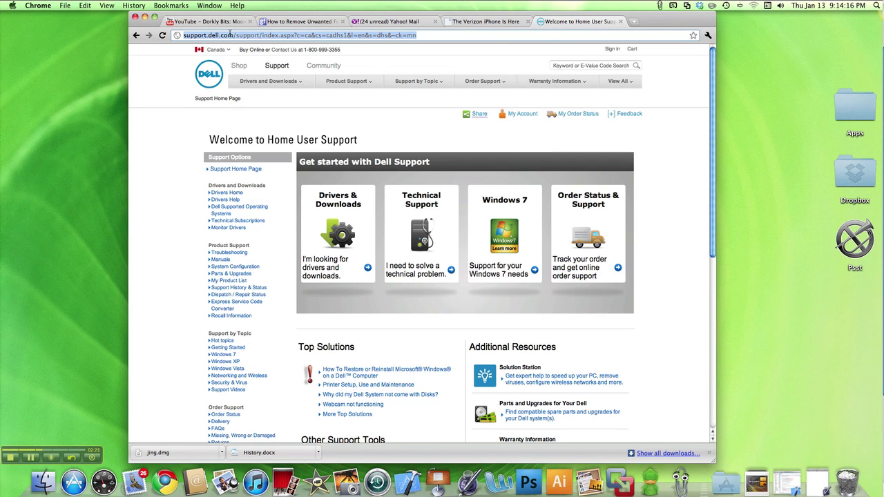
{"action": "left_click", "coordinate": [214, 27]}
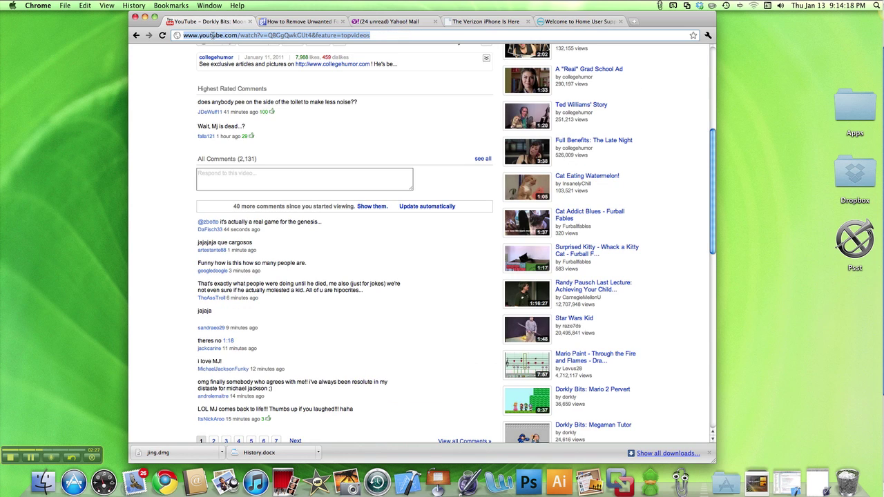
{"action": "left_click", "coordinate": [293, 26]}
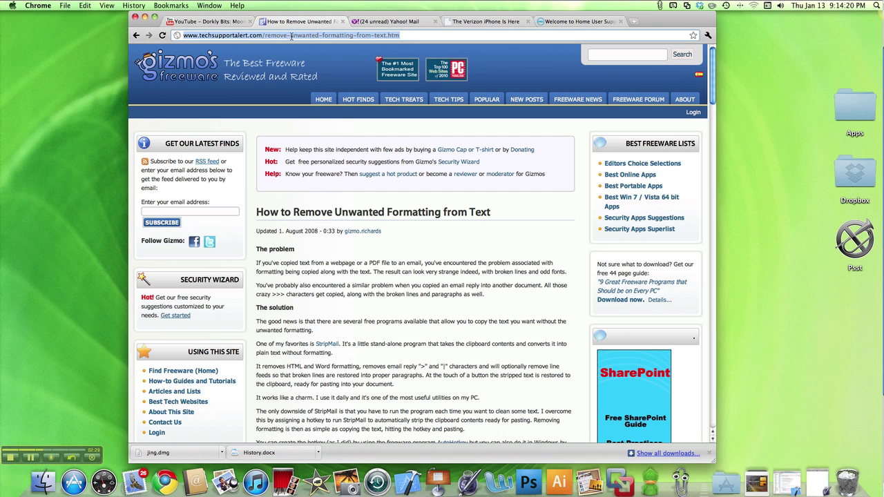
{"action": "left_click", "coordinate": [468, 22]}
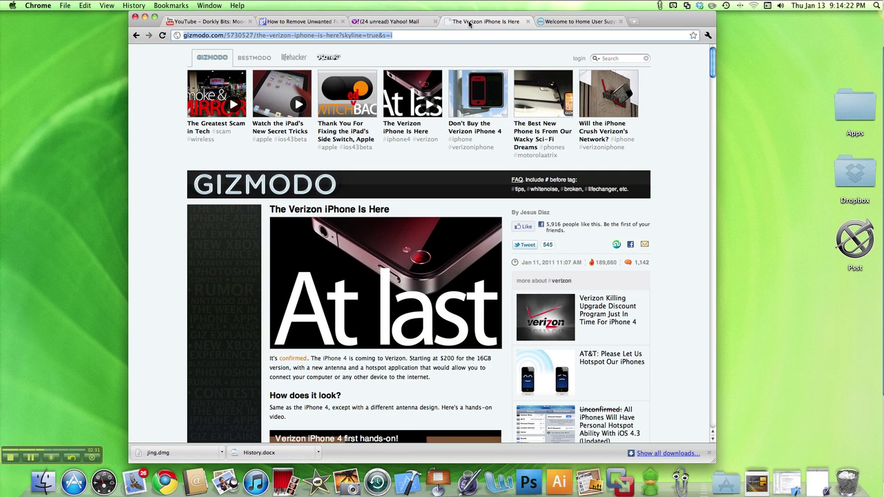
{"action": "left_click", "coordinate": [145, 18]}
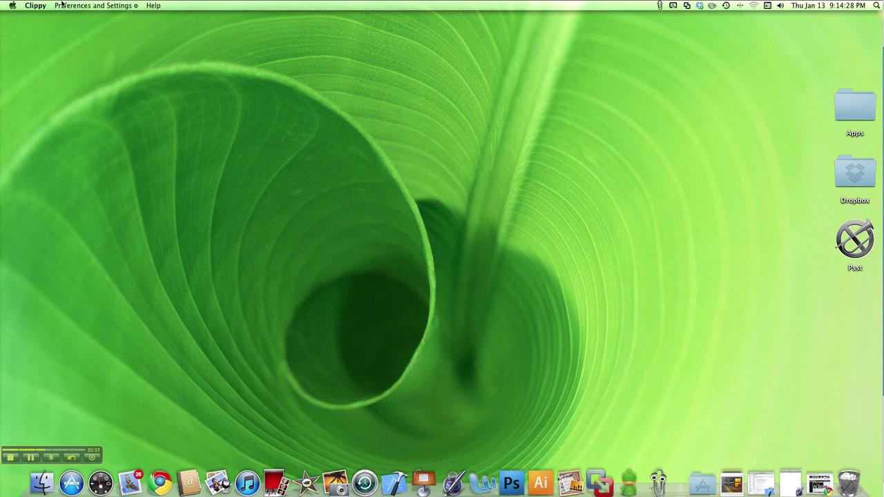
Step: Start an 'Email all current copies' message from Clippy and fill in the recipient's address
{"action": "left_click", "coordinate": [64, 6]}
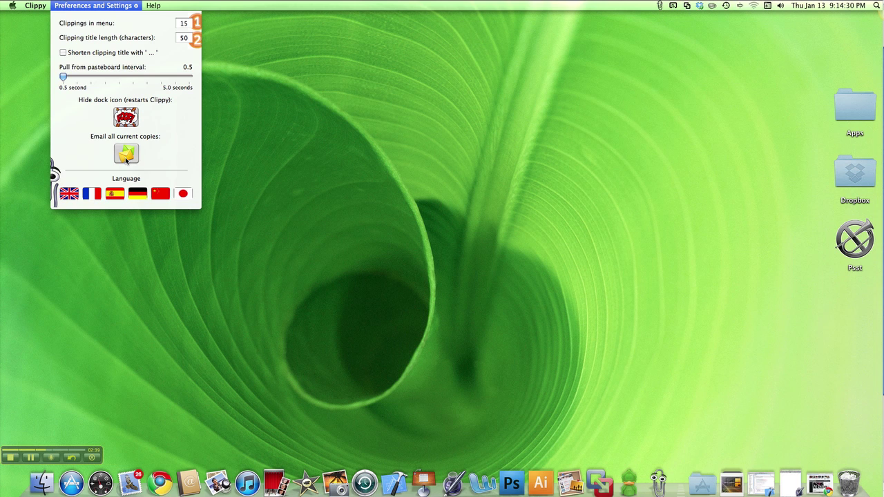
{"action": "left_click", "coordinate": [128, 155]}
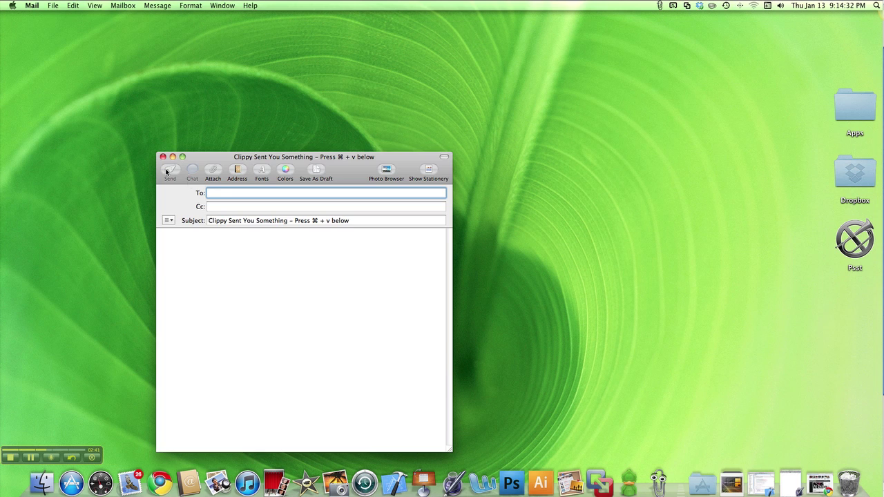
{"action": "key", "text": "Return"}
Step: Paste the four collected URLs into the message body and send the email
{"action": "left_click", "coordinate": [209, 235]}
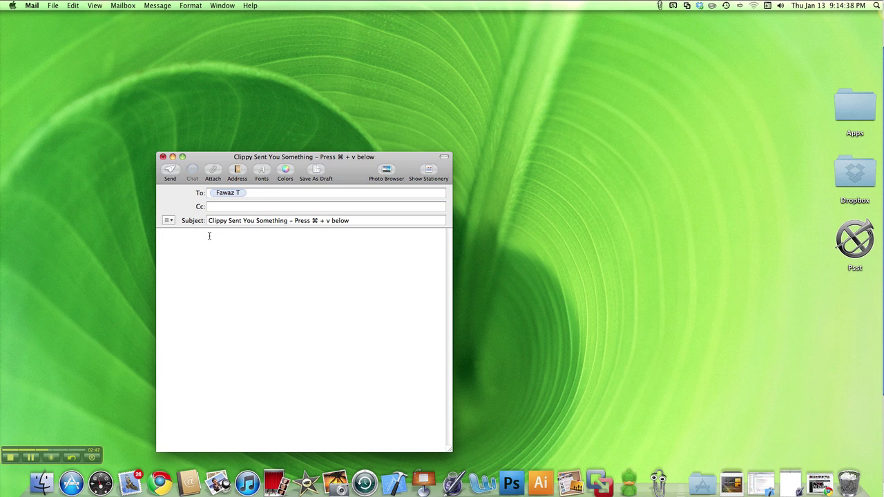
{"action": "left_click_drag", "start_coordinate": [295, 221], "coordinate": [333, 222]}
{"action": "left_click", "coordinate": [308, 232]}
{"action": "type", "text": "From Clippy on Mac:  1) http://gizmodo.com/5730527/the-verizon-iphone-is-here?skyline=true&s=i 2) http://www.techsupportalert.com/remove-unwanted-formatting-from-text.htm 3) http://www.youtube.com/watch?v=QBGgQwkGUt4&feature=topvideos 4) http://support.dell.com/support/index.aspx?c=ca&cs=cadhs1&l=en&s=dhs&~ck=mn"}
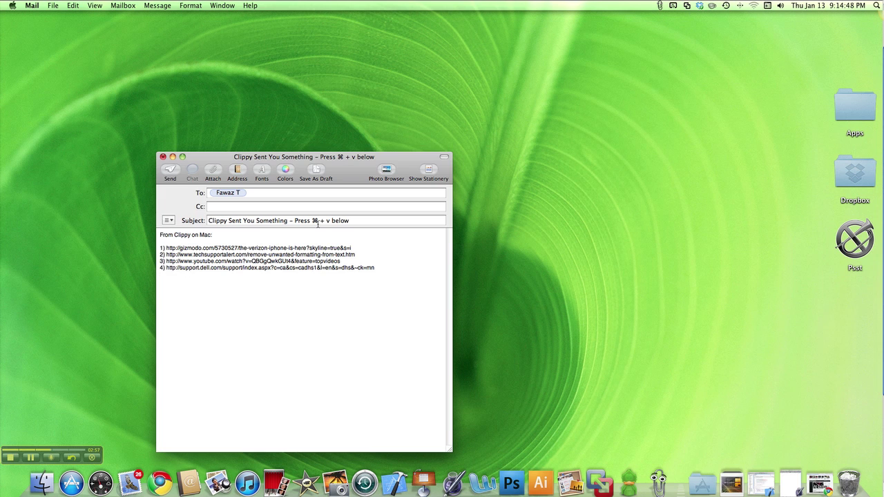
{"action": "left_click", "coordinate": [659, 5]}
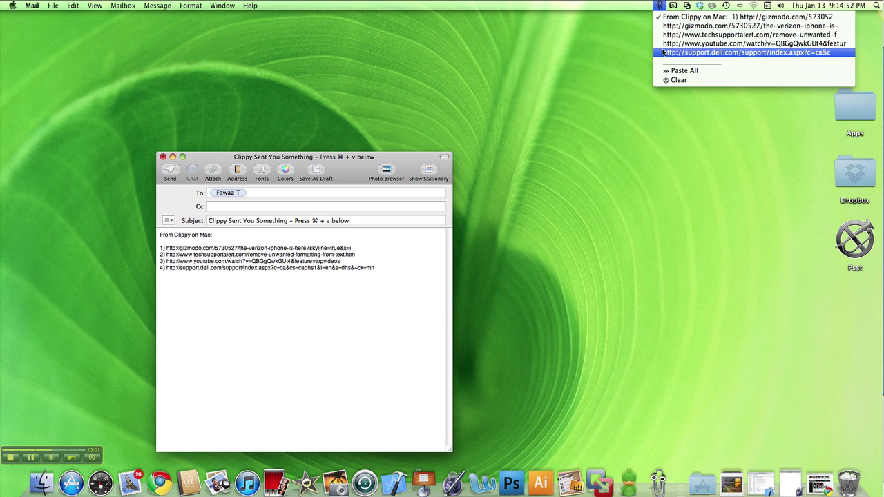
{"action": "left_click", "coordinate": [664, 28]}
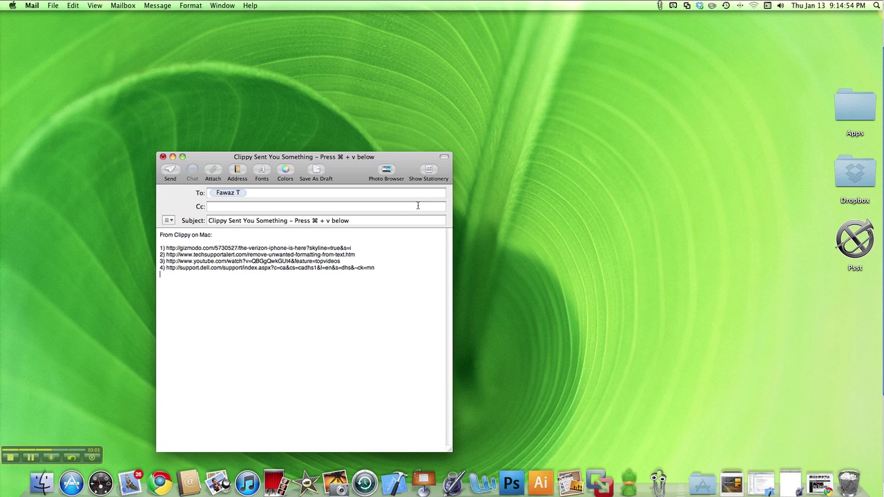
{"action": "left_click", "coordinate": [170, 172]}
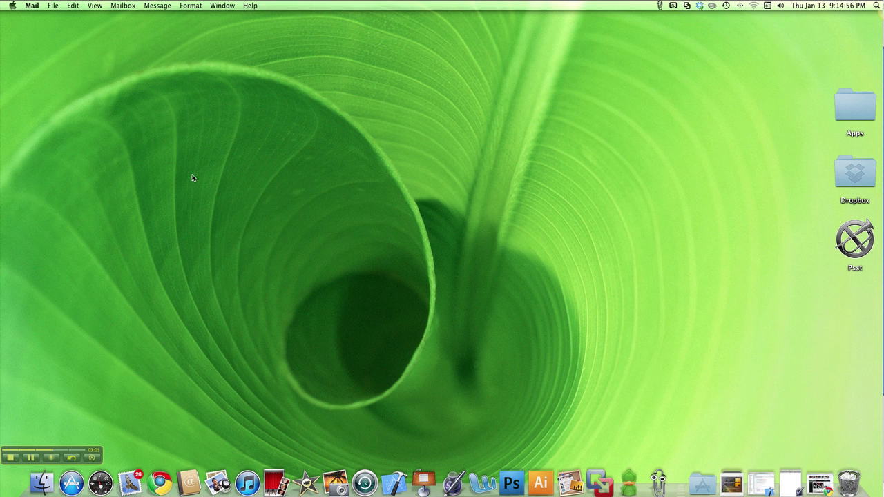
Step: Switch to Clippy from the Dock and reopen its Preferences and Settings (15 clippings, 0.5-second pulls)
{"action": "left_click", "coordinate": [659, 485]}
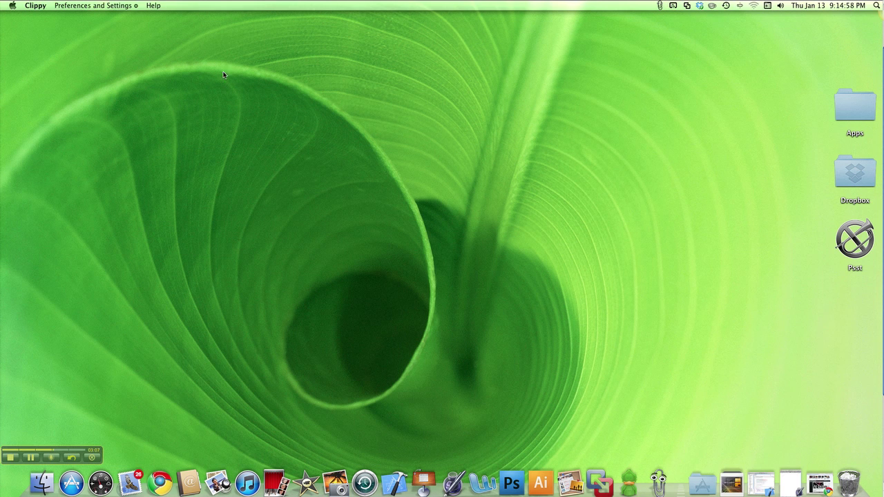
{"action": "left_click", "coordinate": [119, 6]}
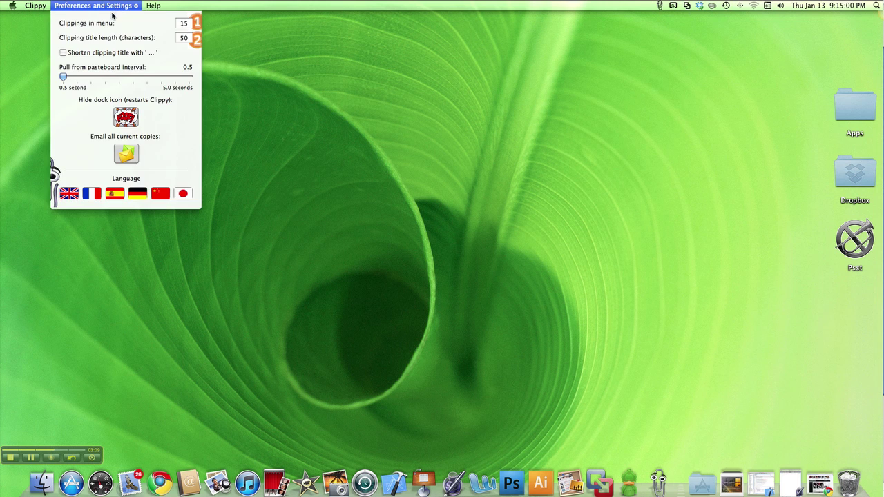